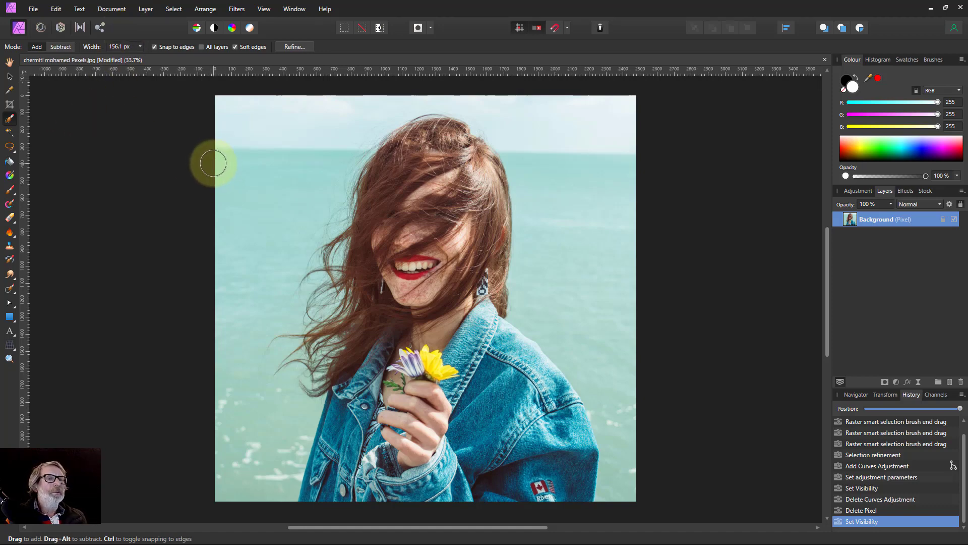
# - Create a new A4 document from File > New
pyautogui.click(33, 9)
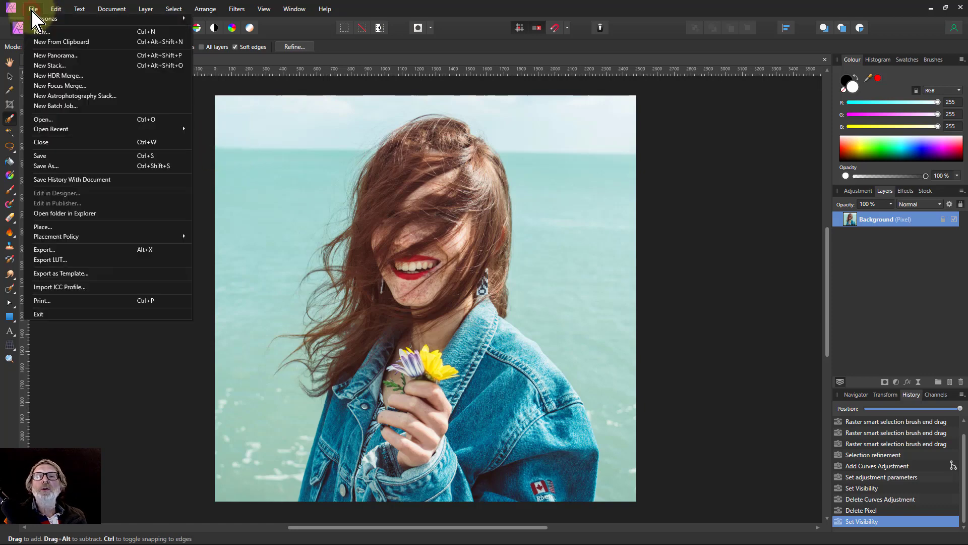
pyautogui.click(70, 31)
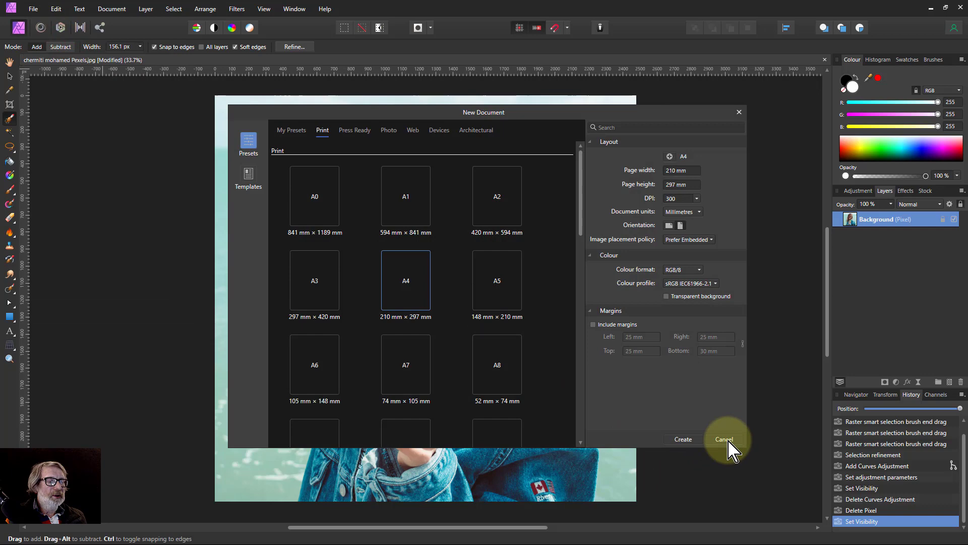
pyautogui.click(684, 440)
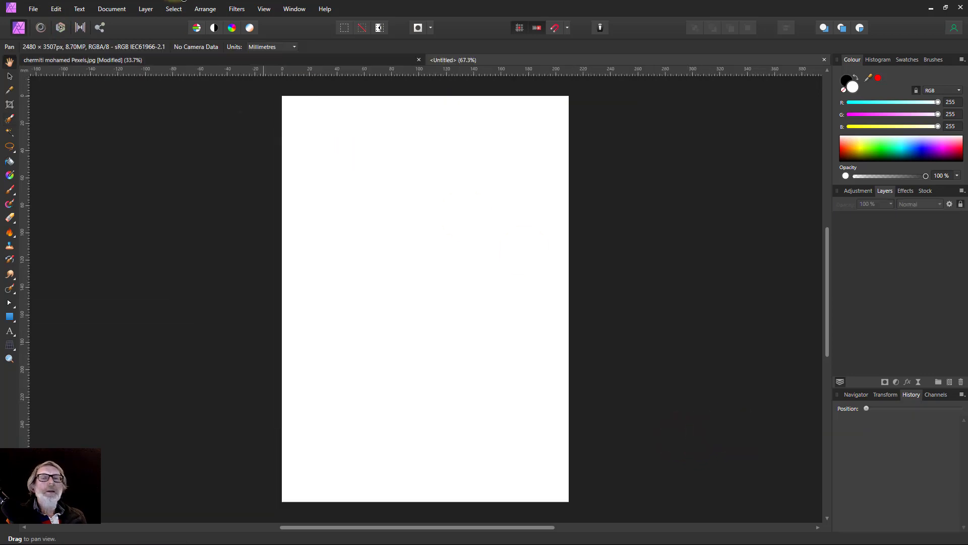
# - Make the document background transparent and add an empty pixel layer
pyautogui.click(117, 10)
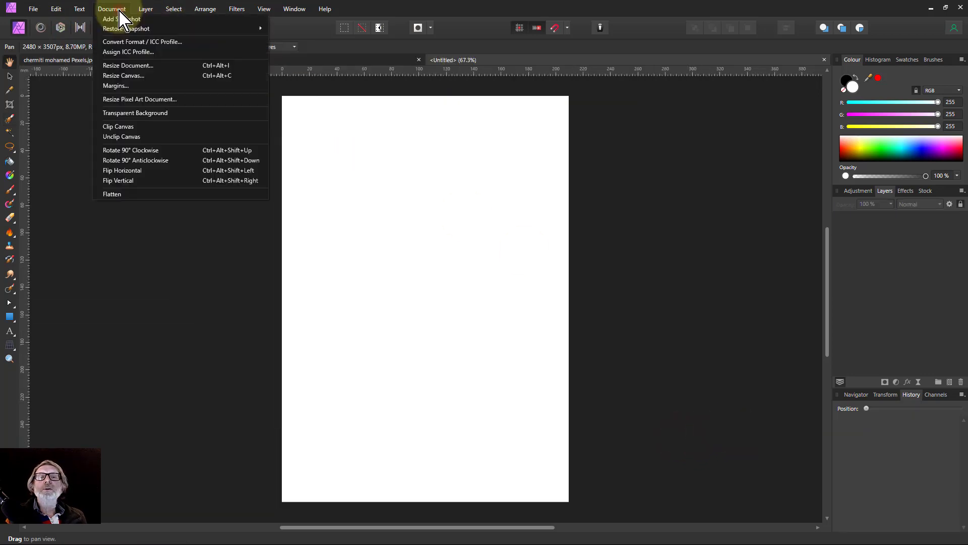
pyautogui.click(143, 115)
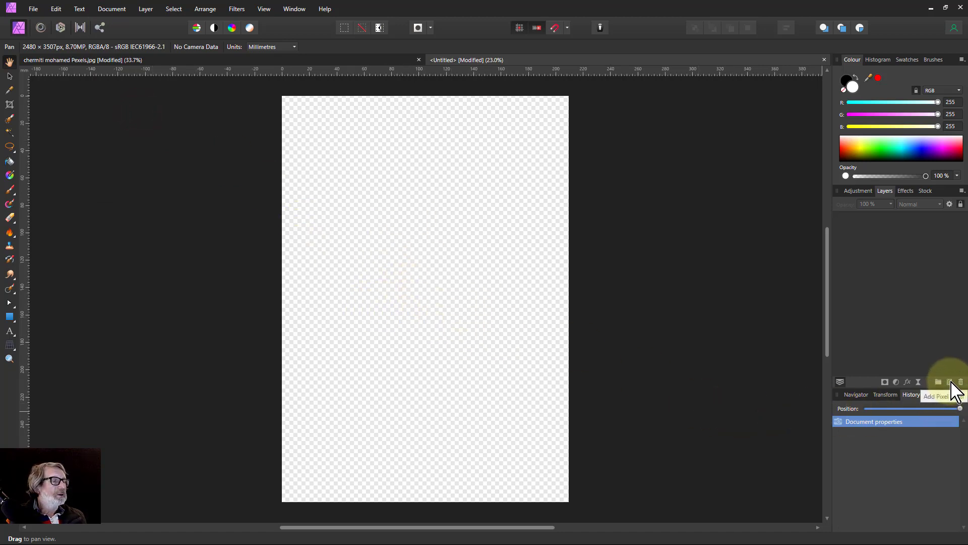
pyautogui.click(950, 382)
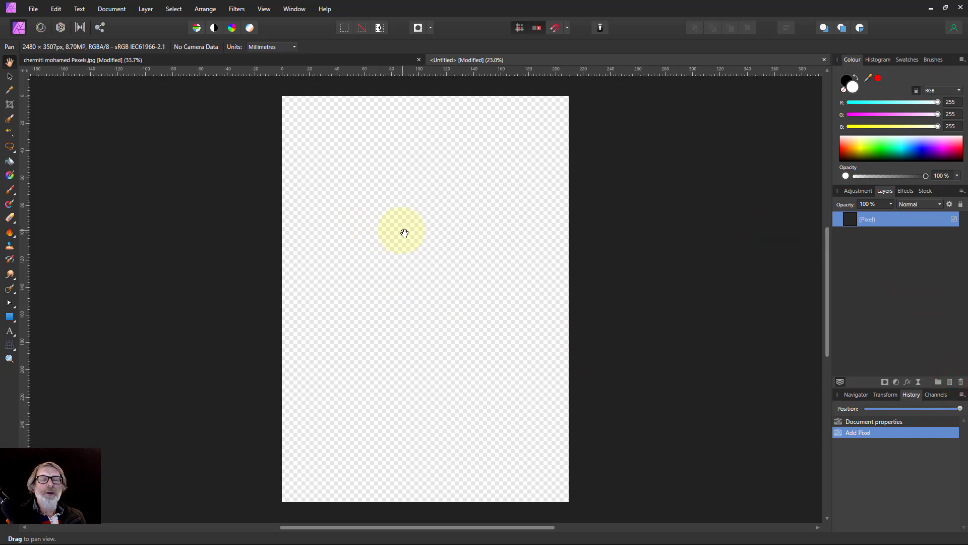
# - Paint a soft bright green (R29 G255 B37) dab at the page centre with the Paint Brush
pyautogui.click(11, 192)
pyautogui.click(51, 190)
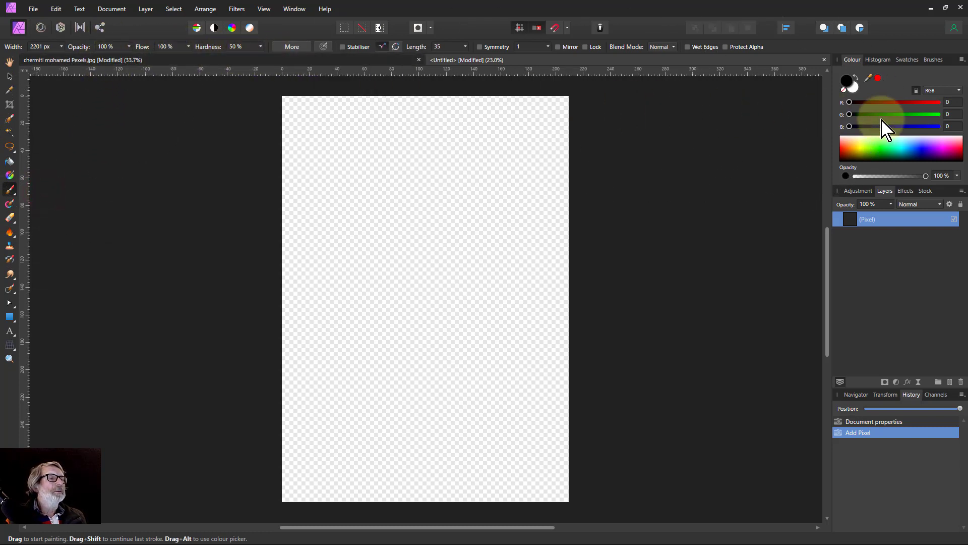
pyautogui.click(881, 148)
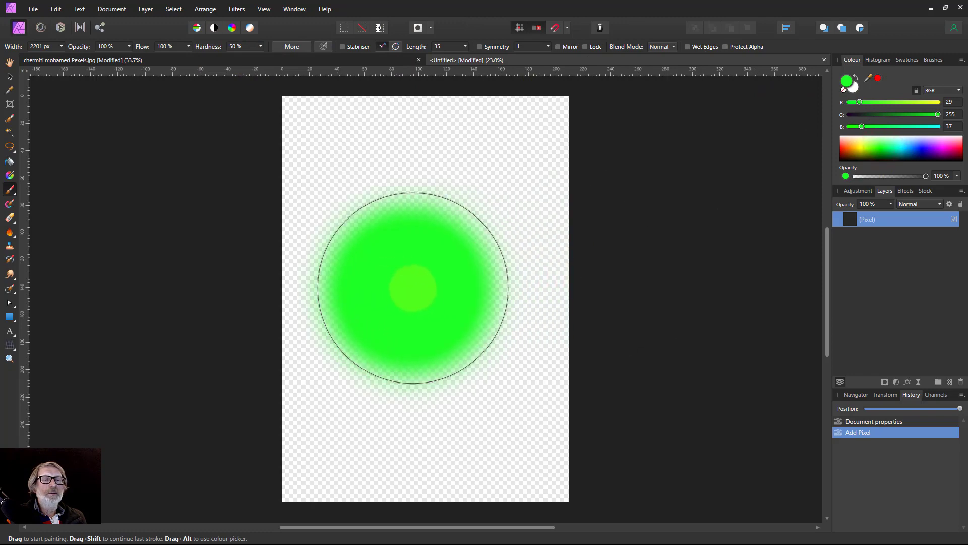
pyautogui.click(417, 296)
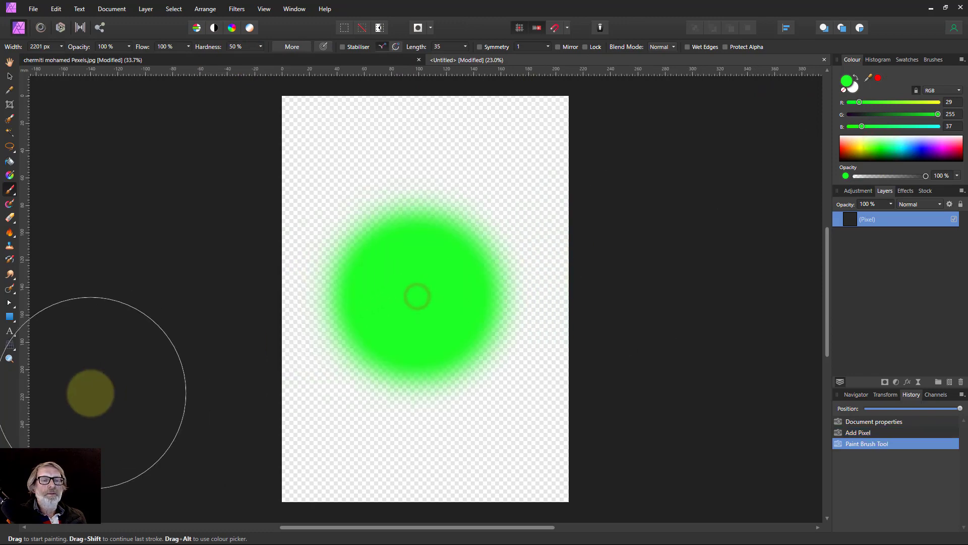
pyautogui.click(8, 62)
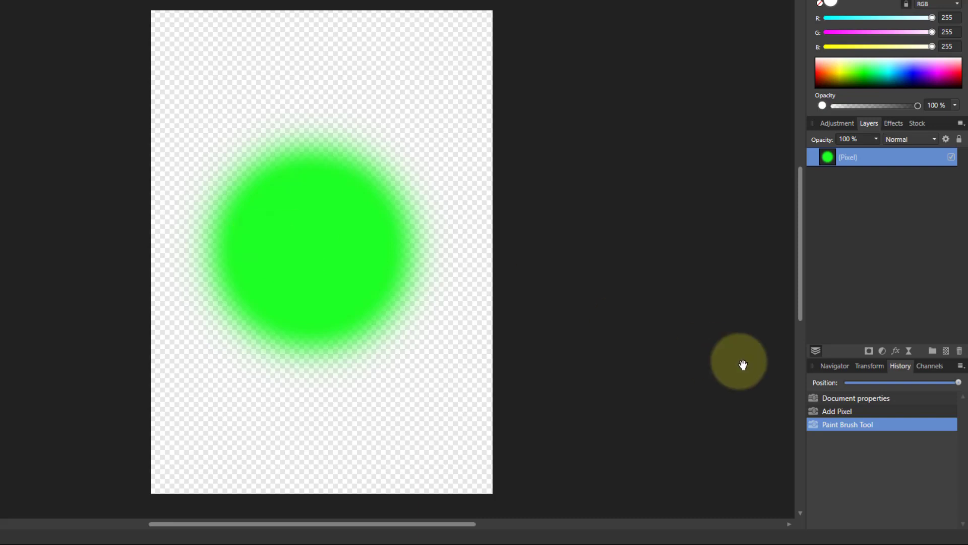
# - Add a Curves adjustment above the green layer and switch its channel from Master to Alpha
pyautogui.click(882, 351)
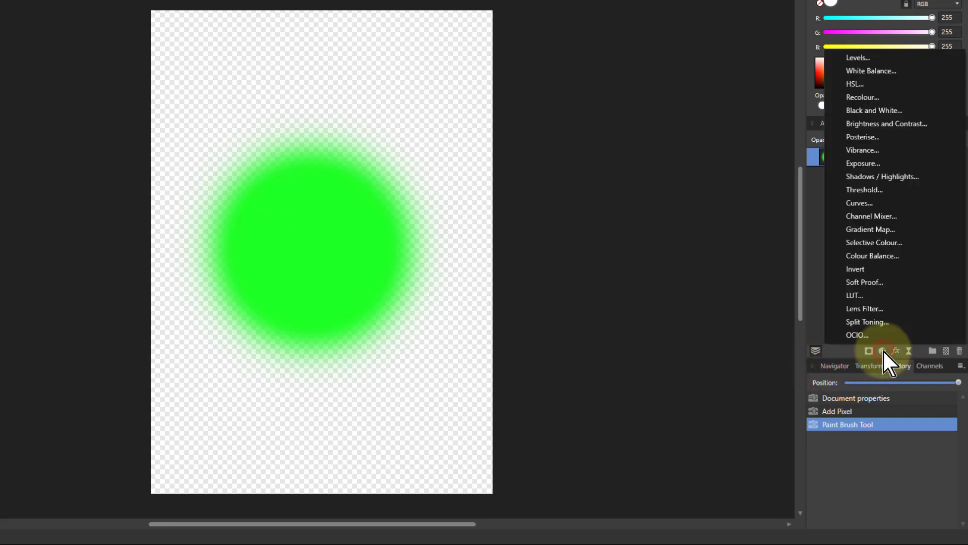
pyautogui.click(868, 200)
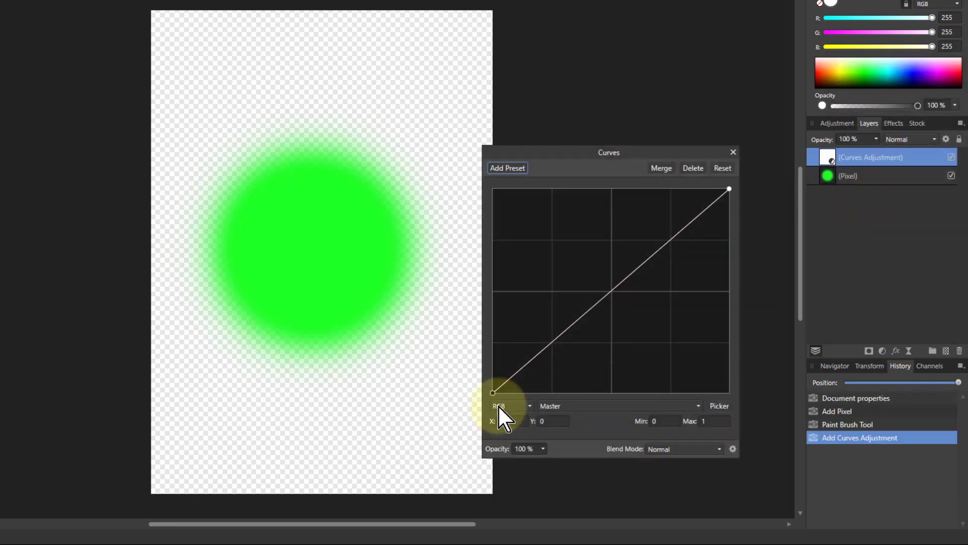
pyautogui.click(588, 404)
pyautogui.click(566, 476)
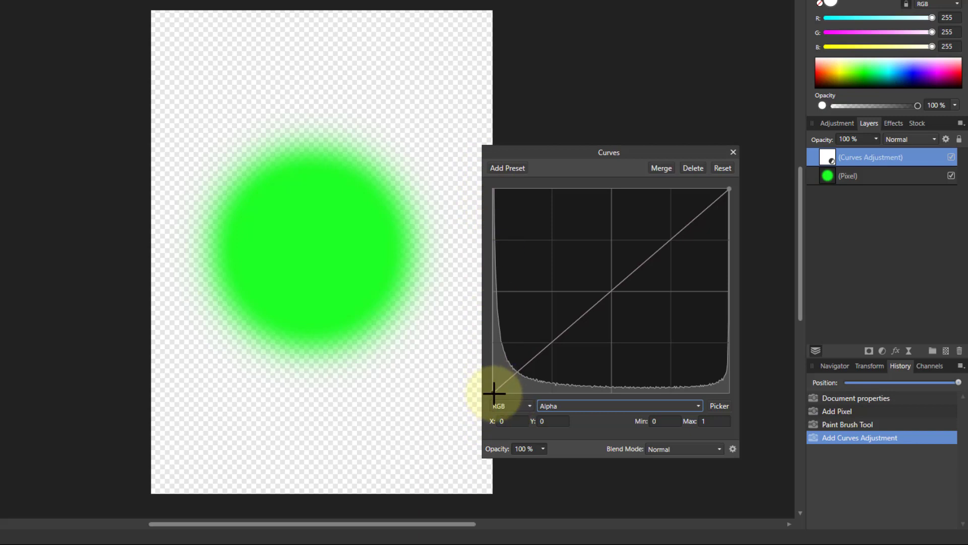
# - Raise the Alpha curve's bottom point until transparent pixels show black, then lower it back to zero
pyautogui.moveTo(493, 393); pyautogui.dragTo(491, 289)
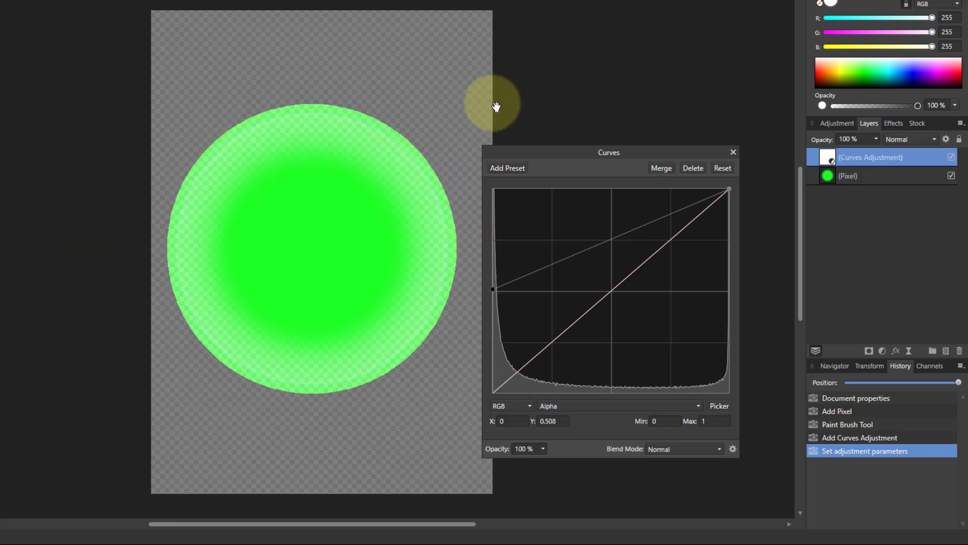
pyautogui.moveTo(491, 288); pyautogui.dragTo(489, 185)
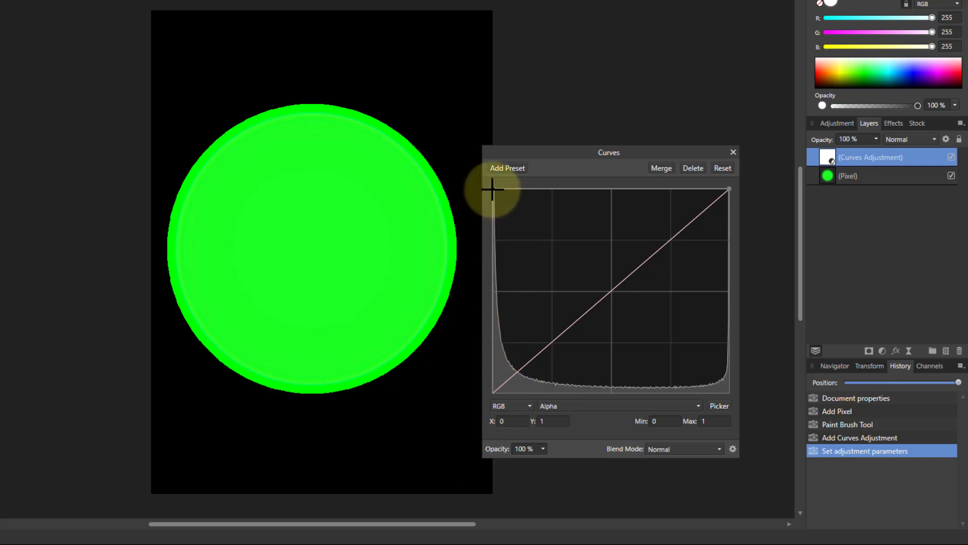
pyautogui.moveTo(491, 189); pyautogui.dragTo(490, 359)
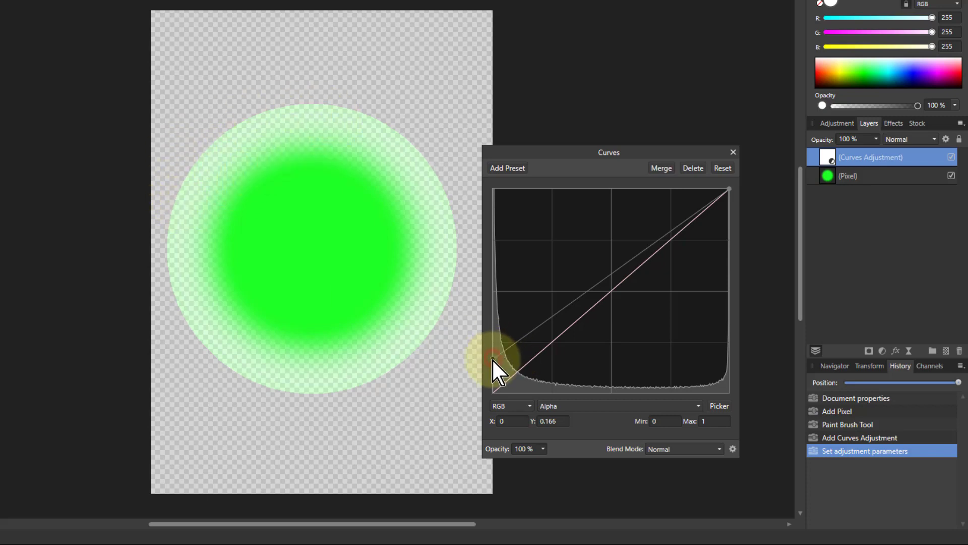
pyautogui.moveTo(493, 359); pyautogui.dragTo(493, 365)
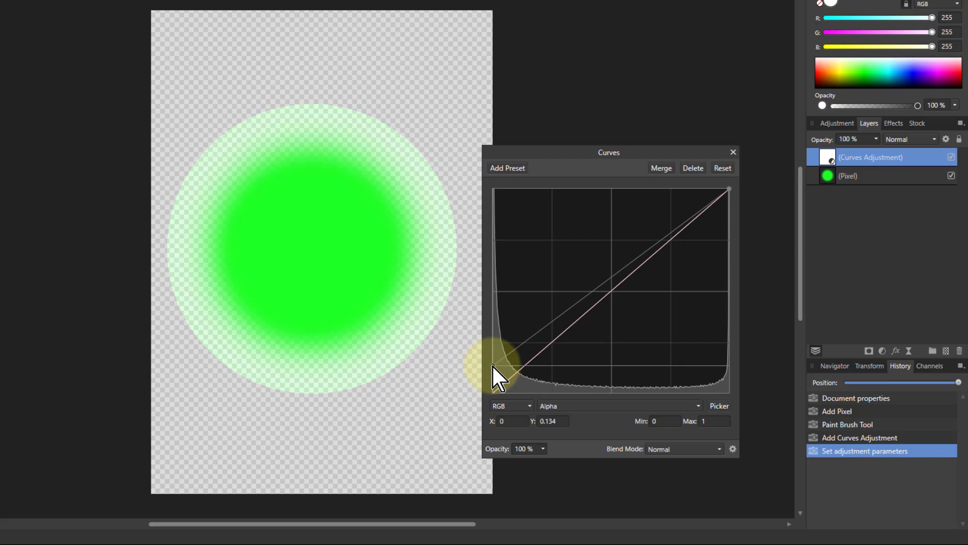
pyautogui.moveTo(491, 364); pyautogui.dragTo(611, 394)
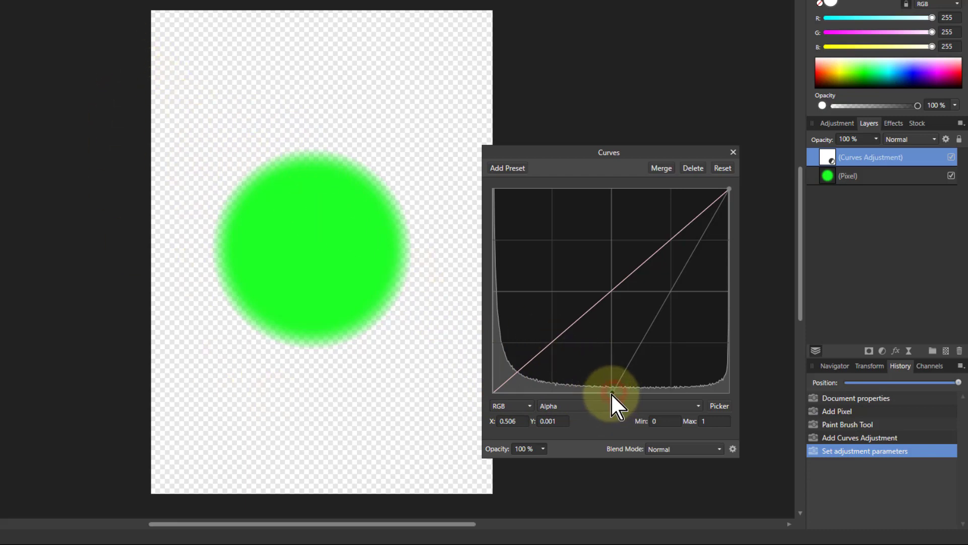
# - Slide the Alpha curve's bottom point right to X 0.999, then back to X 0
pyautogui.moveTo(611, 393); pyautogui.dragTo(741, 407)
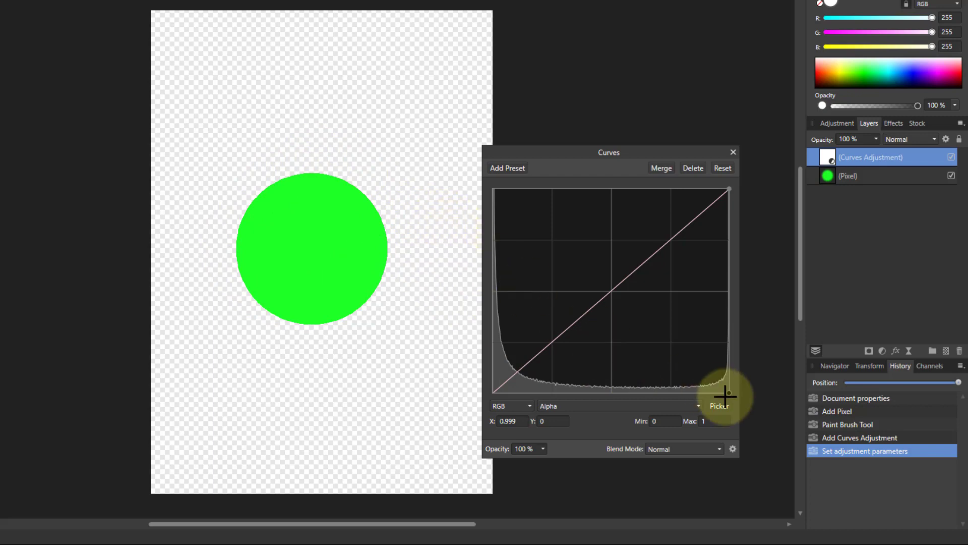
pyautogui.moveTo(729, 393); pyautogui.dragTo(464, 406)
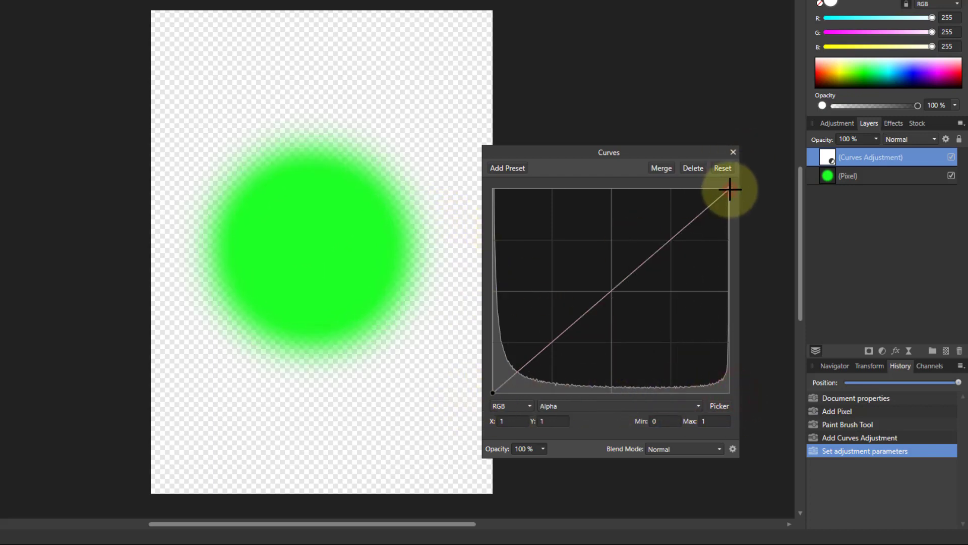
# - Move the Alpha curve's top point left and back, then bend the curve down near X 0.849, Y 0.552
pyautogui.moveTo(730, 190); pyautogui.dragTo(551, 186)
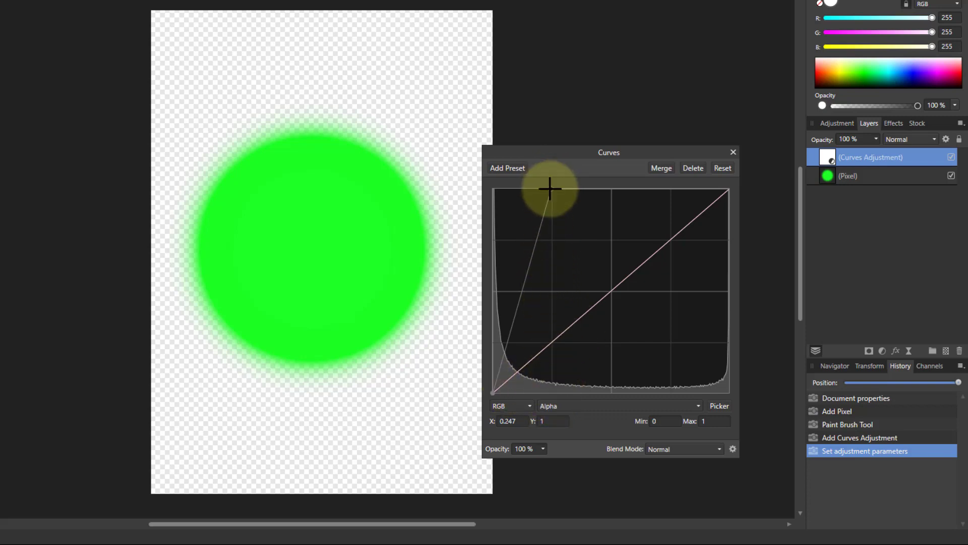
pyautogui.moveTo(546, 185); pyautogui.dragTo(484, 194)
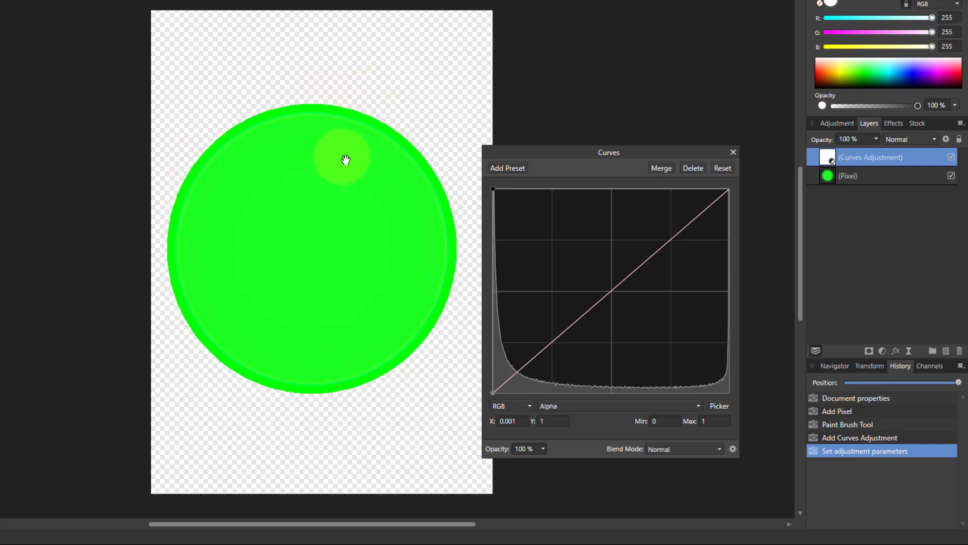
pyautogui.moveTo(493, 188); pyautogui.dragTo(737, 168)
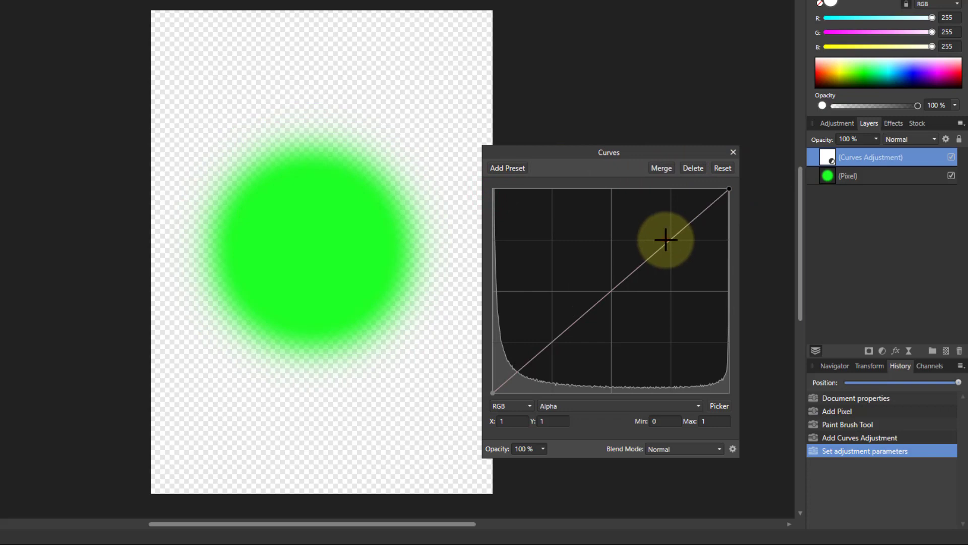
pyautogui.moveTo(665, 238)
pyautogui.mouseDown()
pyautogui.moveTo(643, 217)
pyautogui.moveTo(692, 277)
pyautogui.moveTo(658, 241)
pyautogui.mouseUp()
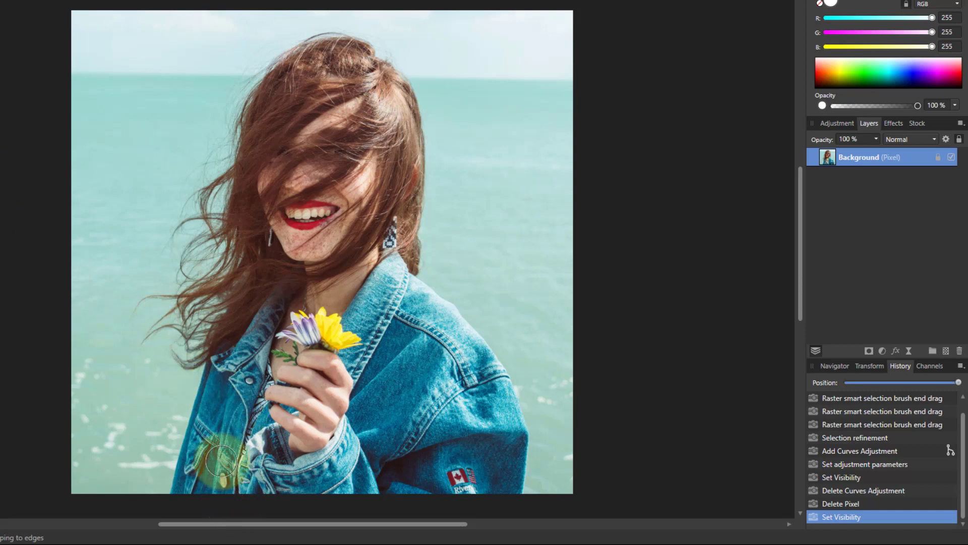
# - Brush-select the woman from jacket and shoulder up to the top of her hair, then open Refine Selection
pyautogui.moveTo(219, 465)
pyautogui.mouseDown()
pyautogui.moveTo(271, 281)
pyautogui.moveTo(280, 196)
pyautogui.moveTo(317, 110)
pyautogui.moveTo(345, 138)
pyautogui.moveTo(355, 174)
pyautogui.moveTo(372, 117)
pyautogui.moveTo(392, 143)
pyautogui.moveTo(394, 298)
pyautogui.moveTo(487, 390)
pyautogui.moveTo(503, 470)
pyautogui.moveTo(476, 502)
pyautogui.moveTo(468, 333)
pyautogui.moveTo(410, 299)
pyautogui.moveTo(444, 408)
pyautogui.moveTo(346, 455)
pyautogui.moveTo(311, 430)
pyautogui.moveTo(302, 387)
pyautogui.moveTo(268, 391)
pyautogui.moveTo(313, 317)
pyautogui.moveTo(327, 343)
pyautogui.moveTo(423, 408)
pyautogui.moveTo(421, 383)
pyautogui.mouseUp()
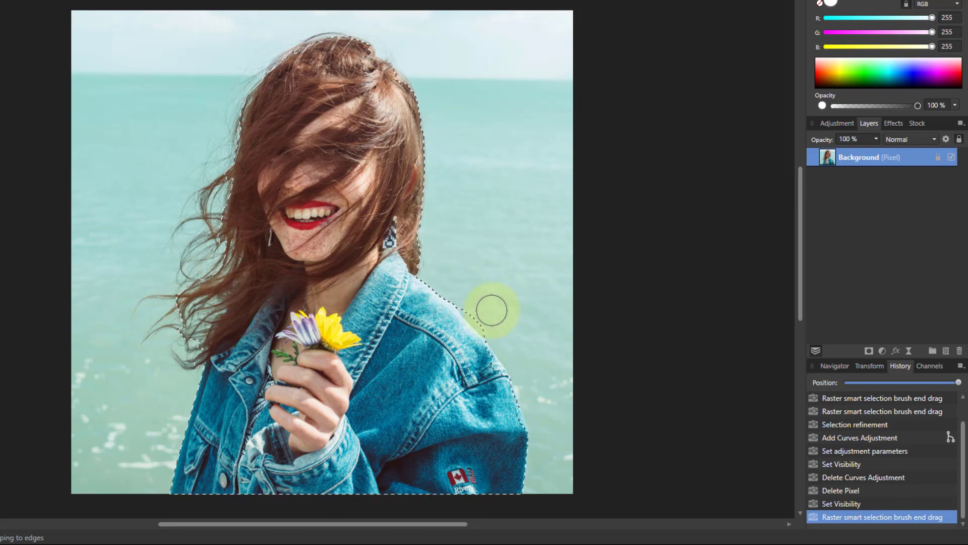
pyautogui.moveTo(492, 309); pyautogui.dragTo(492, 315)
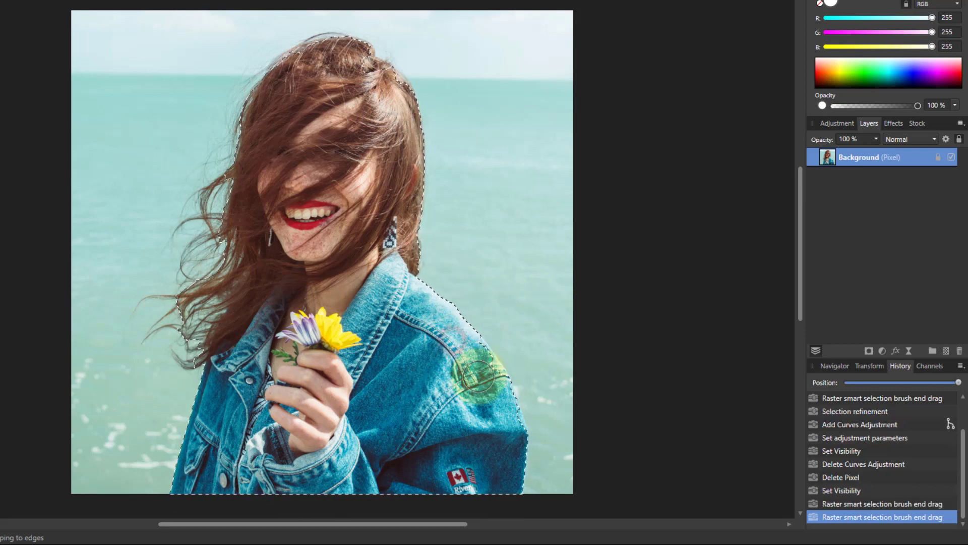
pyautogui.click(499, 413)
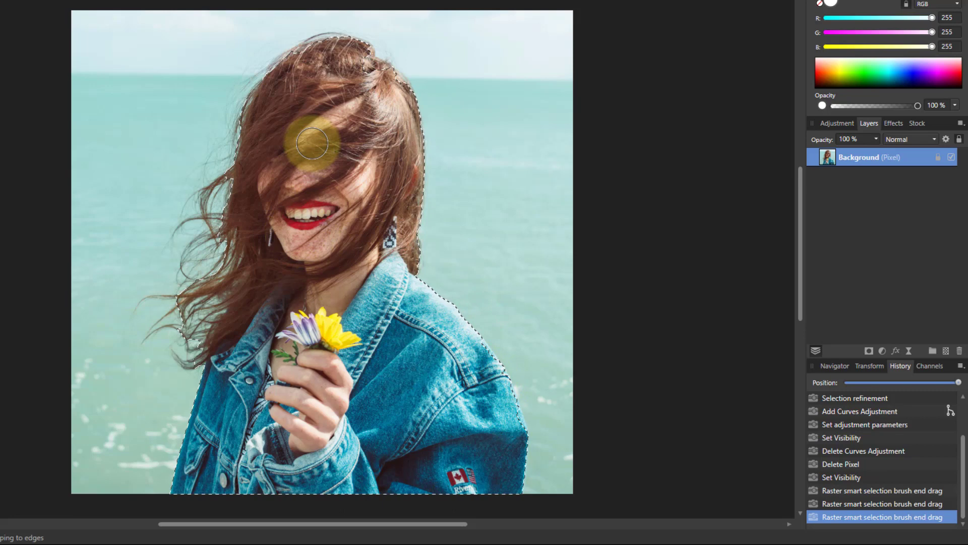
pyautogui.moveTo(361, 75)
pyautogui.mouseDown()
pyautogui.moveTo(353, 181)
pyautogui.moveTo(380, 208)
pyautogui.moveTo(376, 169)
pyautogui.moveTo(332, 117)
pyautogui.mouseUp()
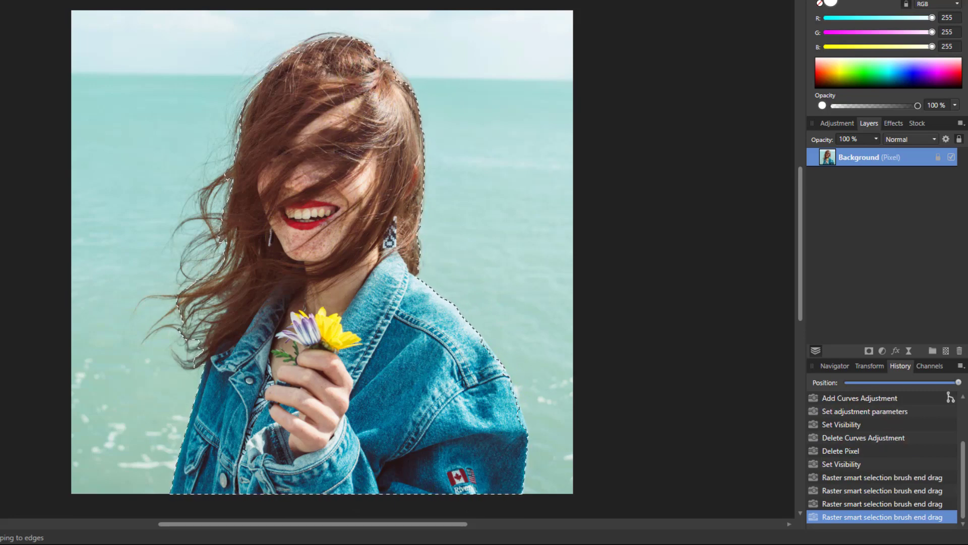
pyautogui.hotkey('ctrl', 'alt', 'r')
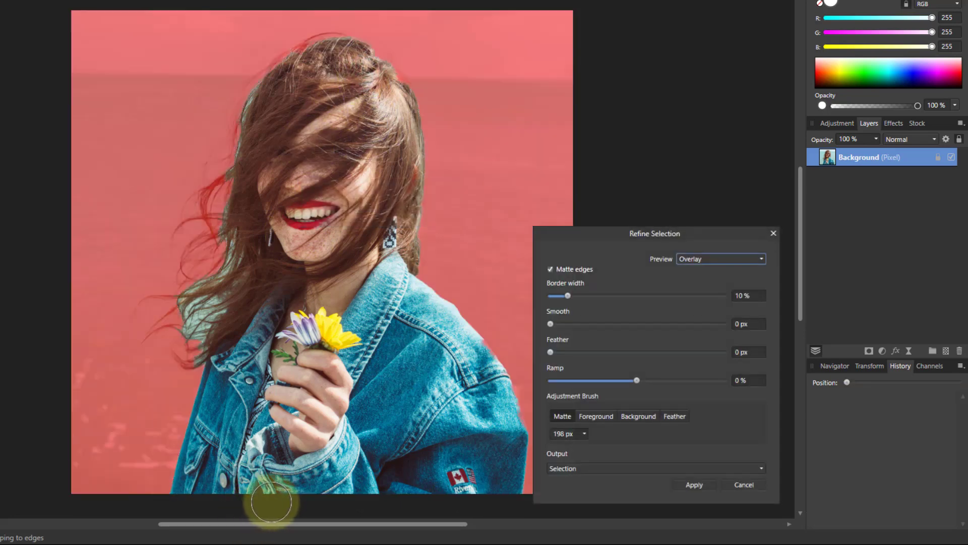
# - Paint along the hair edges with an enlarged Matte brush to capture flyaway strands, then apply
pyautogui.moveTo(387, 305)
pyautogui.mouseDown()
pyautogui.moveTo(395, 247)
pyautogui.moveTo(419, 254)
pyautogui.moveTo(420, 95)
pyautogui.moveTo(343, 40)
pyautogui.moveTo(288, 43)
pyautogui.moveTo(248, 90)
pyautogui.moveTo(230, 141)
pyautogui.moveTo(244, 146)
pyautogui.moveTo(227, 164)
pyautogui.mouseUp()
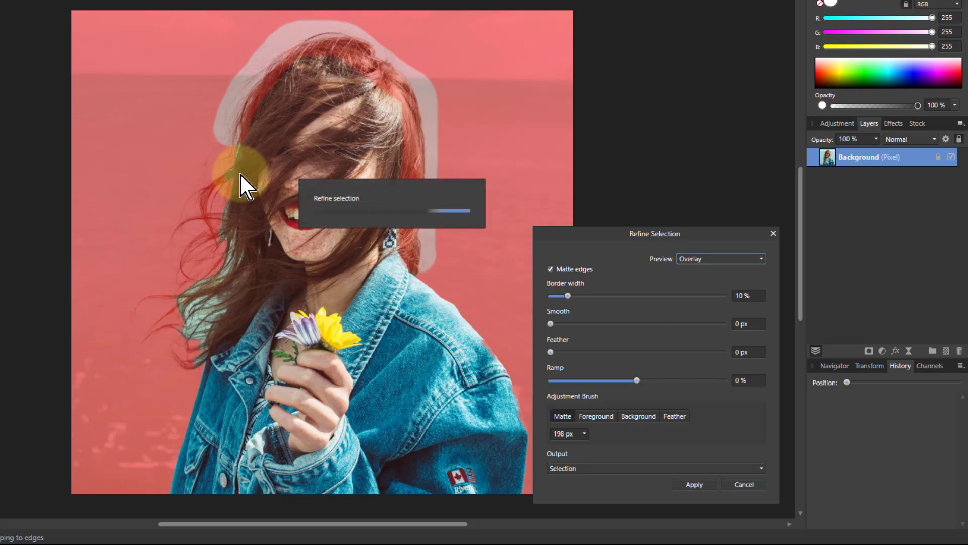
pyautogui.press(']')
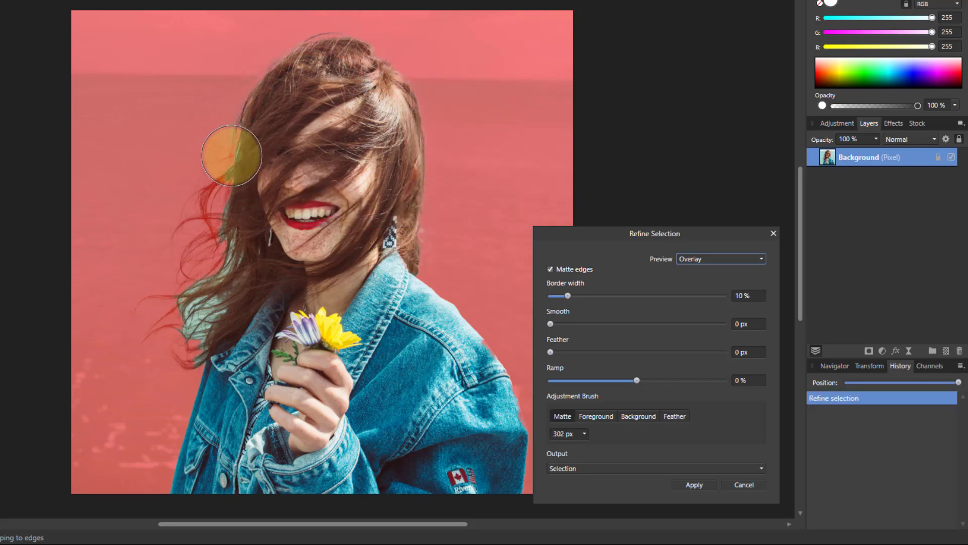
pyautogui.moveTo(231, 156)
pyautogui.mouseDown()
pyautogui.moveTo(211, 317)
pyautogui.moveTo(184, 347)
pyautogui.moveTo(154, 300)
pyautogui.moveTo(180, 283)
pyautogui.moveTo(204, 183)
pyautogui.moveTo(231, 154)
pyautogui.moveTo(297, 128)
pyautogui.mouseUp()
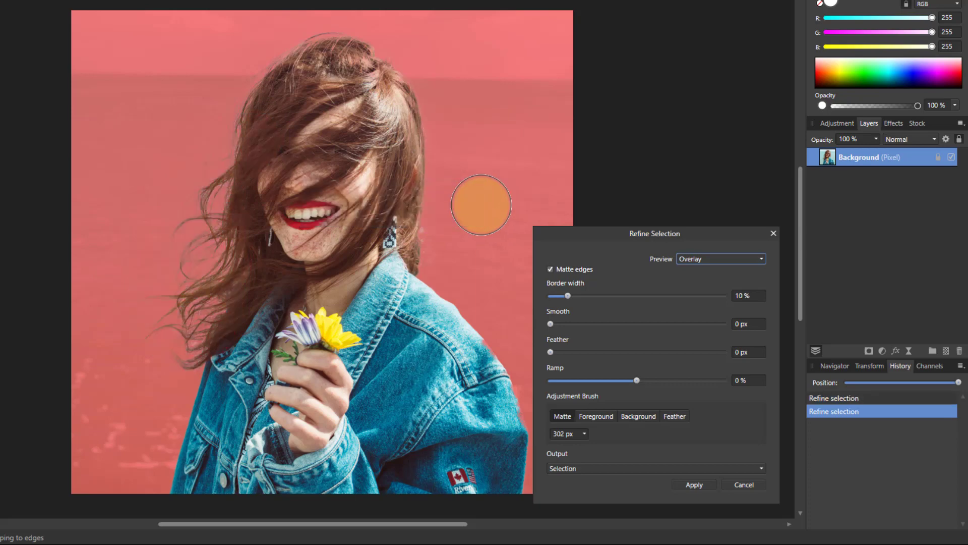
pyautogui.click(694, 484)
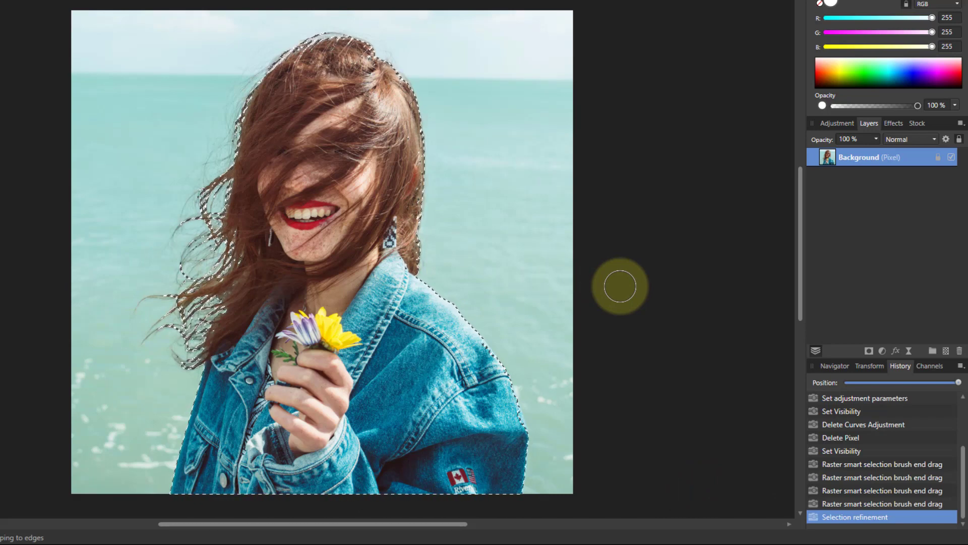
# - Paste the woman onto a new layer, hide the Background layer, deselect, and zoom into the hair
pyautogui.hotkey('ctrl', 'v')
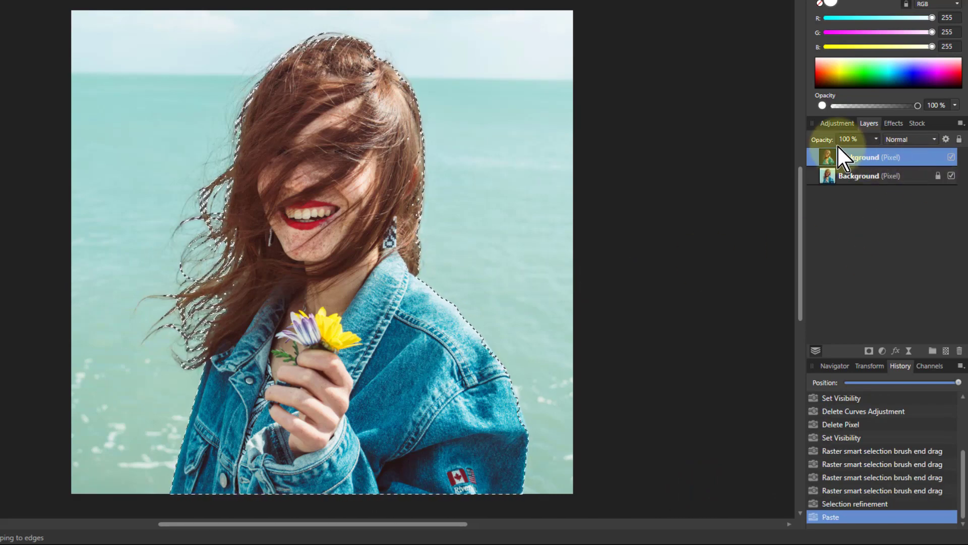
pyautogui.click(951, 176)
pyautogui.hotkey('ctrl', 'd')
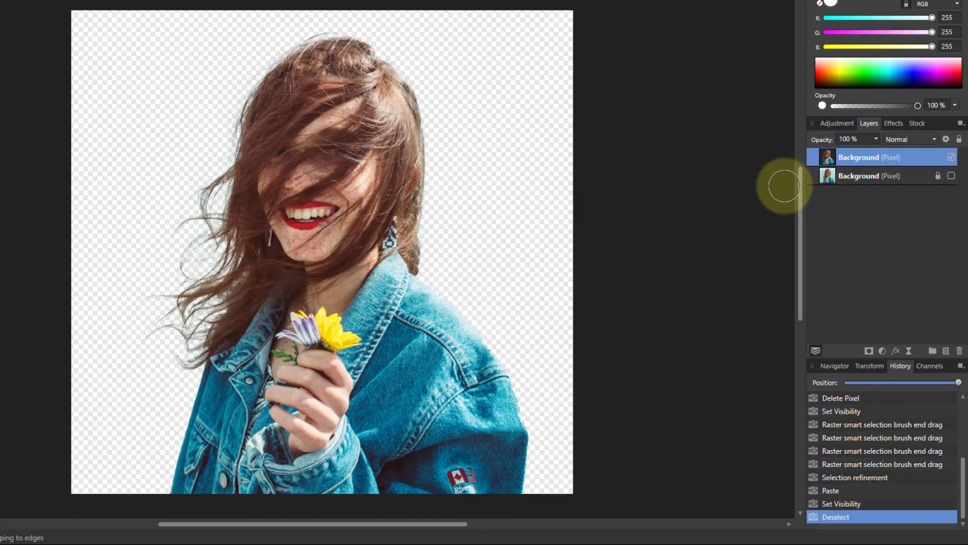
pyautogui.scroll(3, 192, 231)
pyautogui.scroll(3, 270, 222)
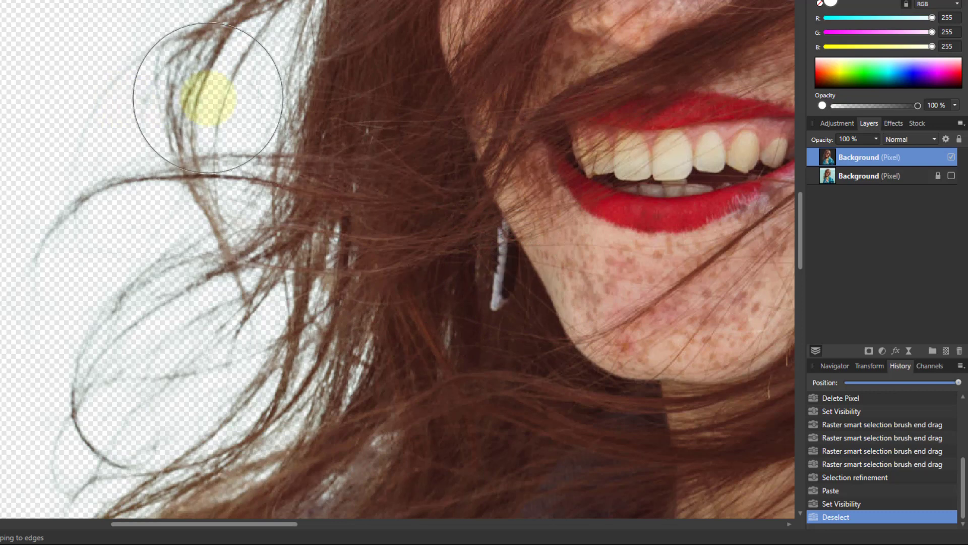
# - Add a Curves adjustment over the cut-out and switch its channel from Master to Alpha
pyautogui.click(883, 351)
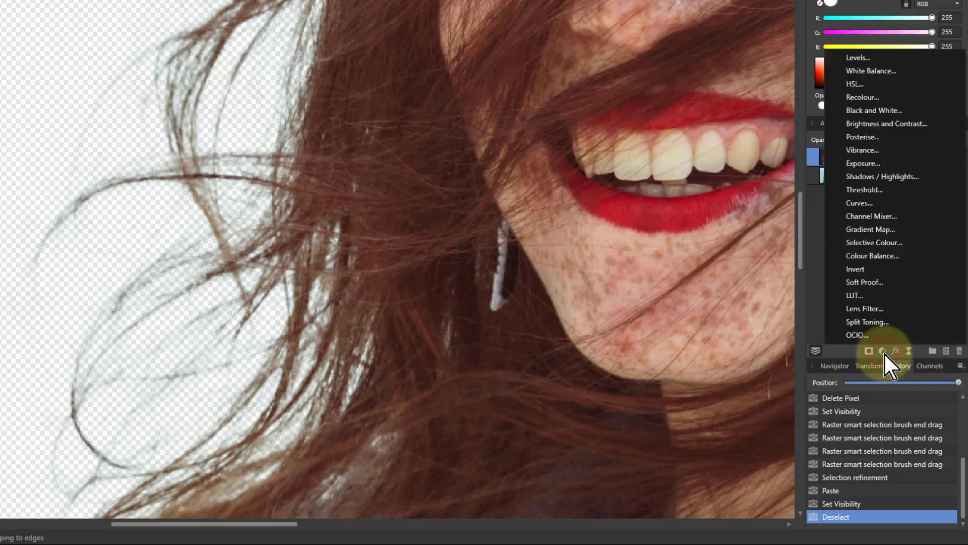
pyautogui.click(862, 203)
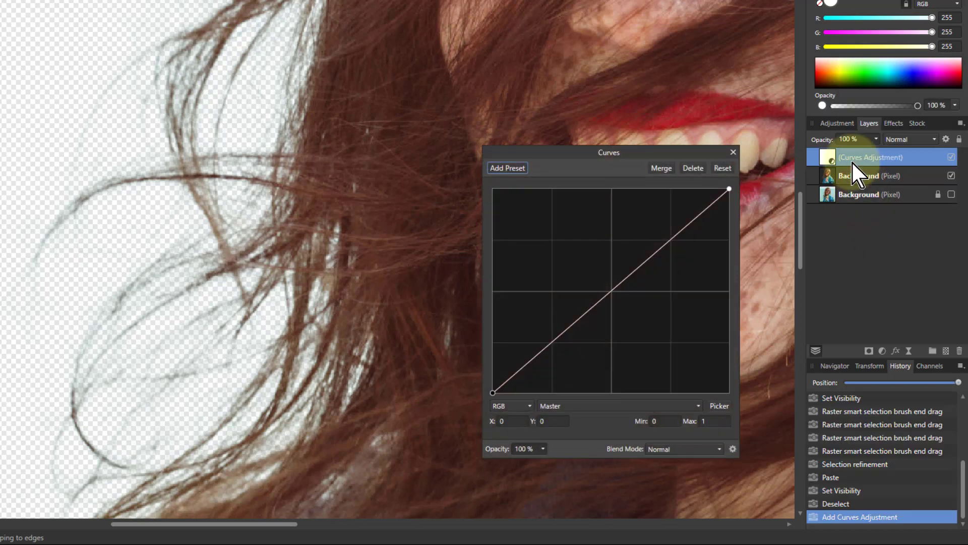
pyautogui.click(608, 403)
pyautogui.click(567, 480)
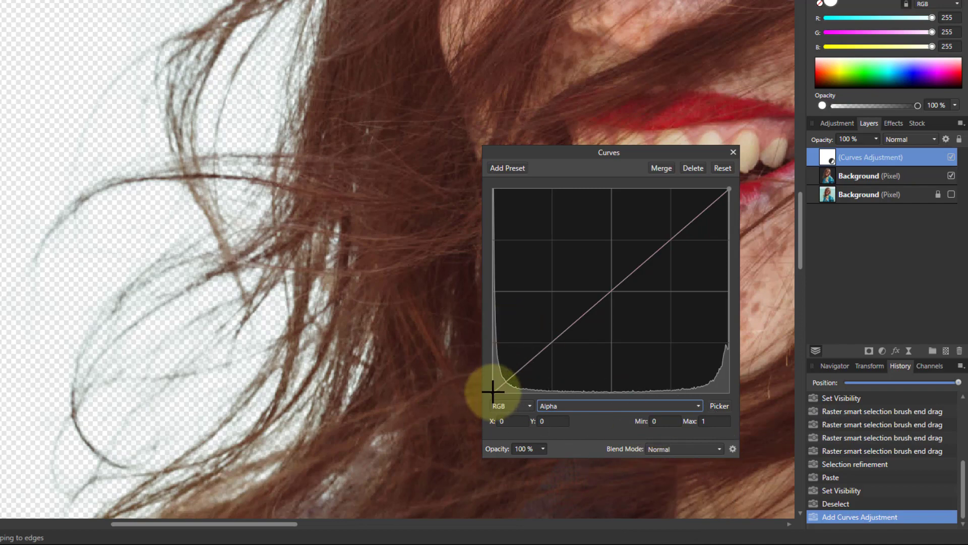
# - Raise the Alpha curve's low end, return it to zero, then pull the top end inward
pyautogui.moveTo(492, 392); pyautogui.dragTo(6, 192)
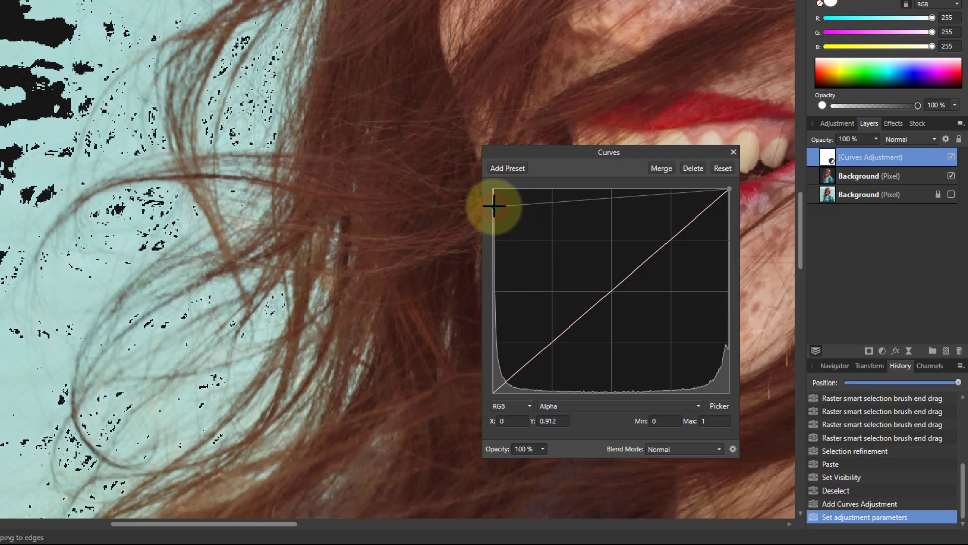
pyautogui.moveTo(494, 205); pyautogui.dragTo(494, 407)
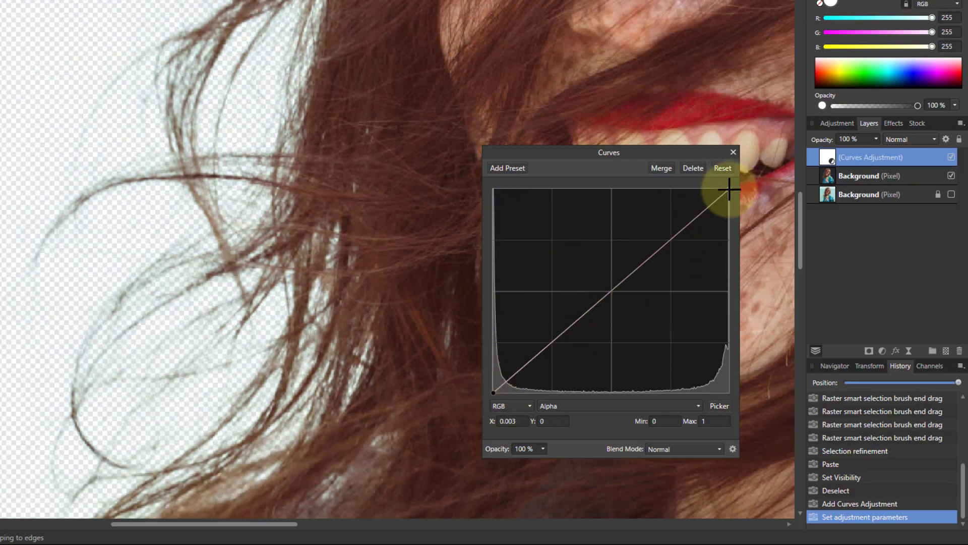
pyautogui.moveTo(728, 188); pyautogui.dragTo(771, 161)
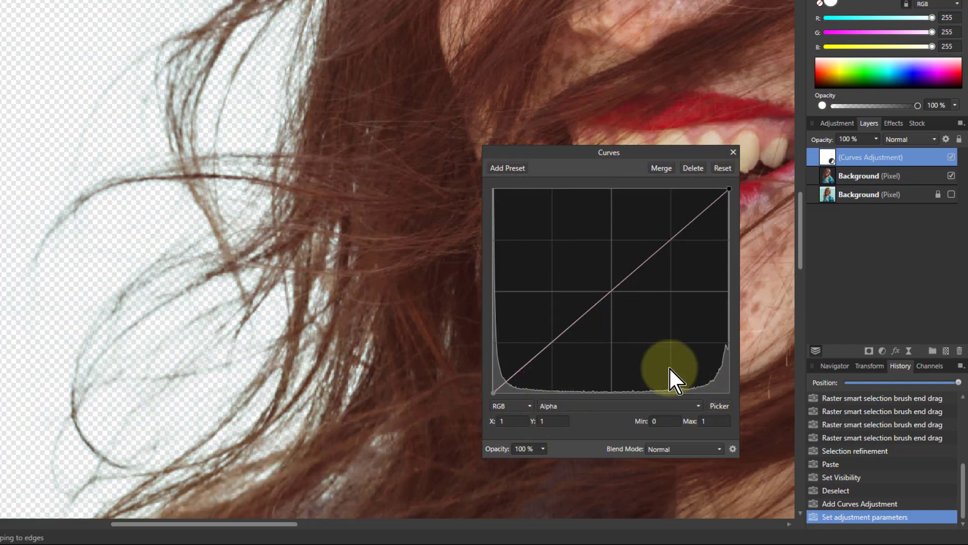
# - Shape the Alpha curve into an S with points near 0.25/0.14 and 0.70/0.82
pyautogui.click(670, 237)
pyautogui.moveTo(671, 237); pyautogui.dragTo(552, 362)
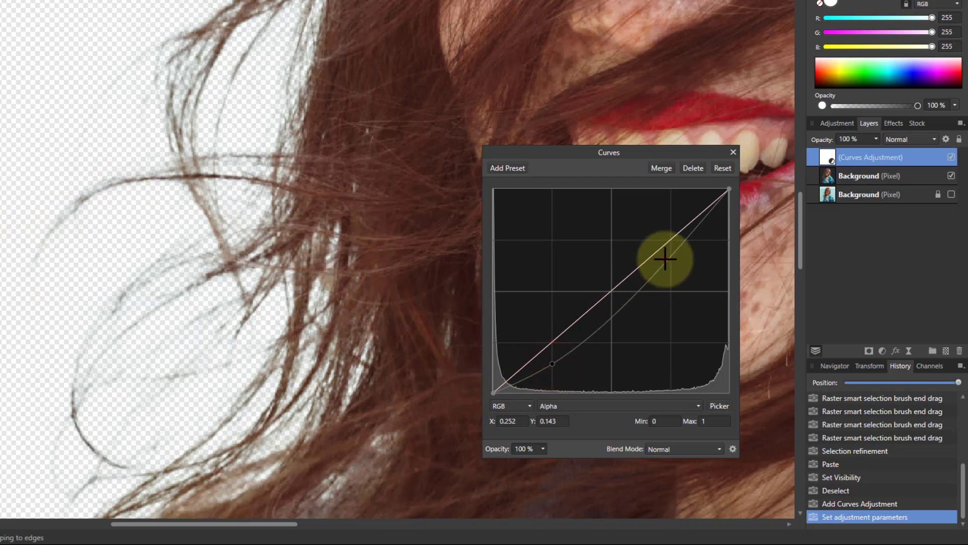
pyautogui.moveTo(665, 259); pyautogui.dragTo(660, 232)
pyautogui.moveTo(659, 228); pyautogui.dragTo(659, 226)
pyautogui.click(151, 107)
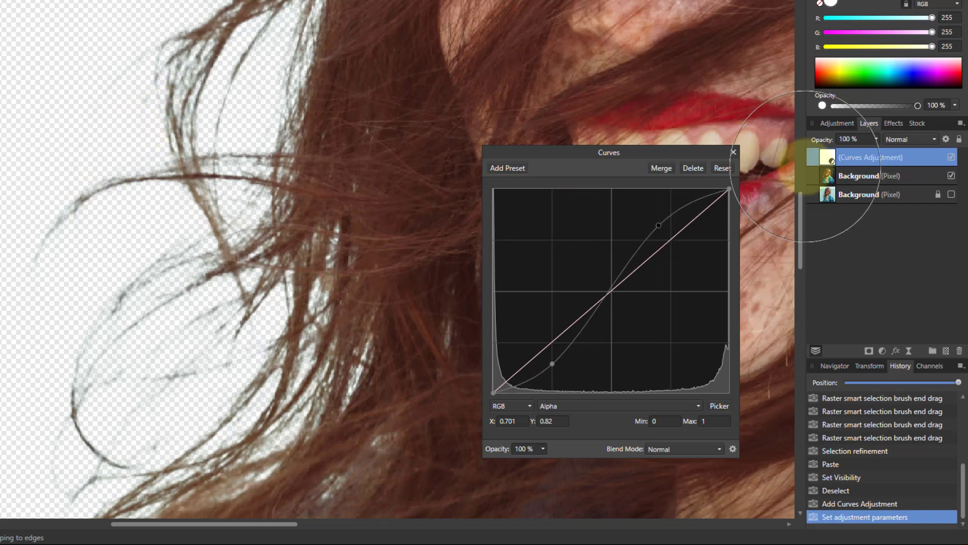
pyautogui.click(952, 158)
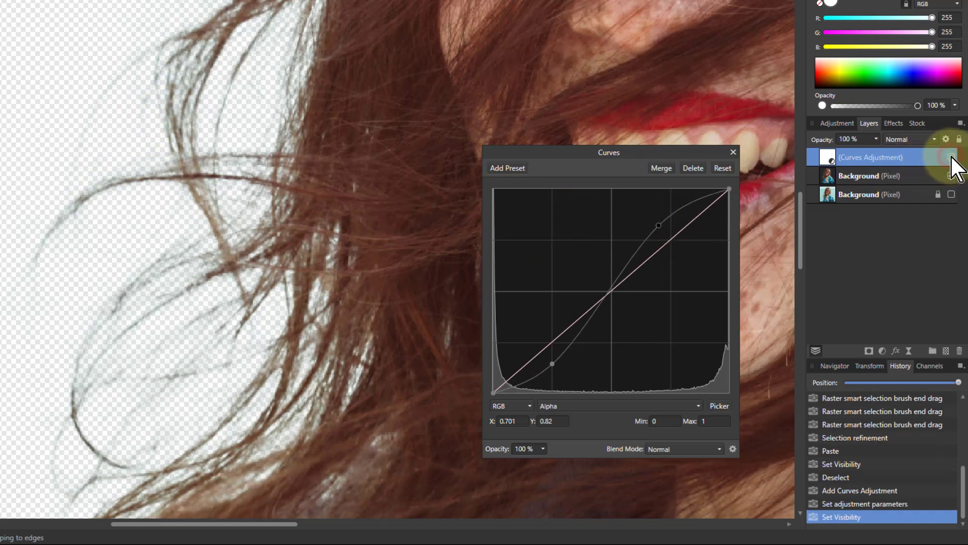
pyautogui.click(952, 157)
pyautogui.click(951, 157)
pyautogui.click(952, 157)
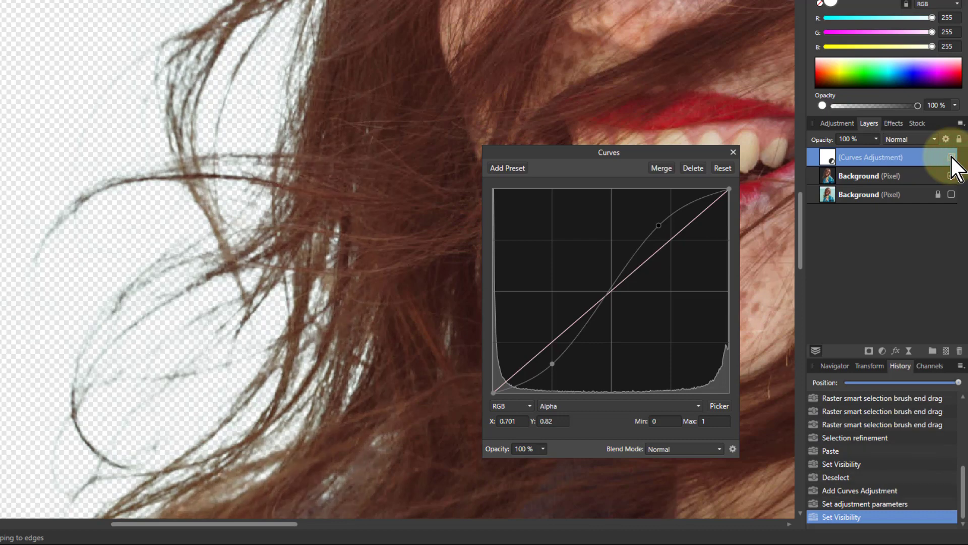